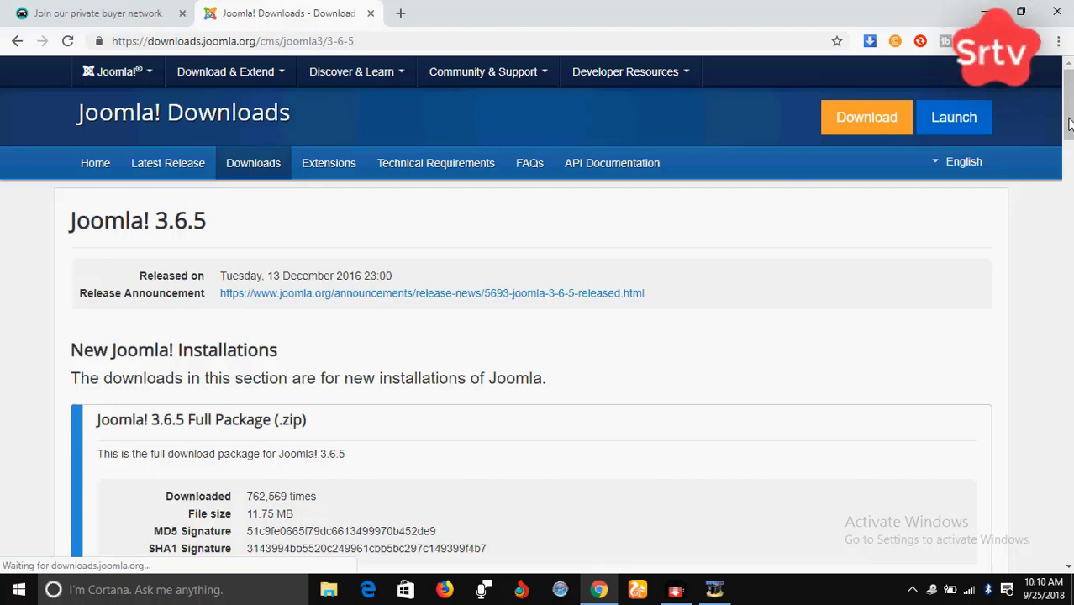
Step: Locate the Joomla! 3.6.5 Full Package (.zip) and its download option on the Joomla! Downloads page
{"action": "scroll", "coordinate": [1070, 125], "scroll_direction": "down", "scroll_amount": 3}
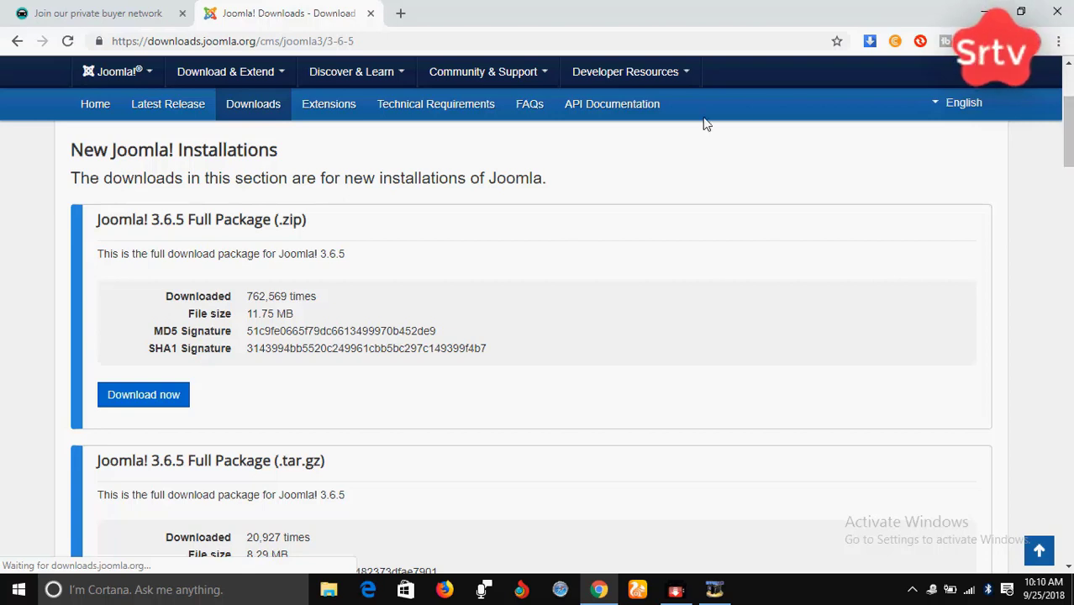
{"action": "left_click", "coordinate": [135, 397]}
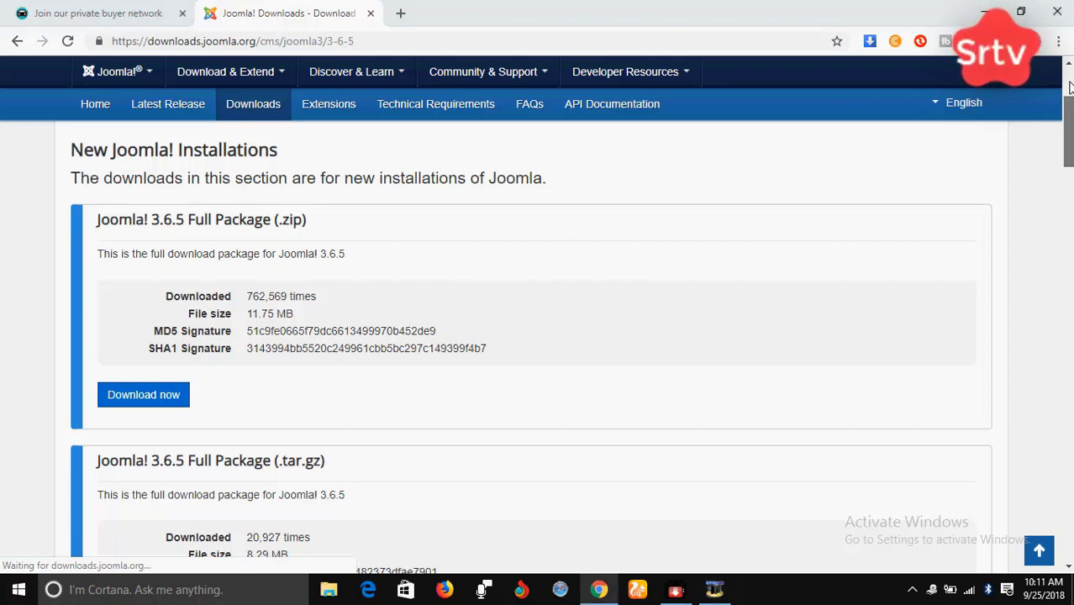
{"action": "scroll", "coordinate": [1070, 127], "scroll_direction": "up", "scroll_amount": 3}
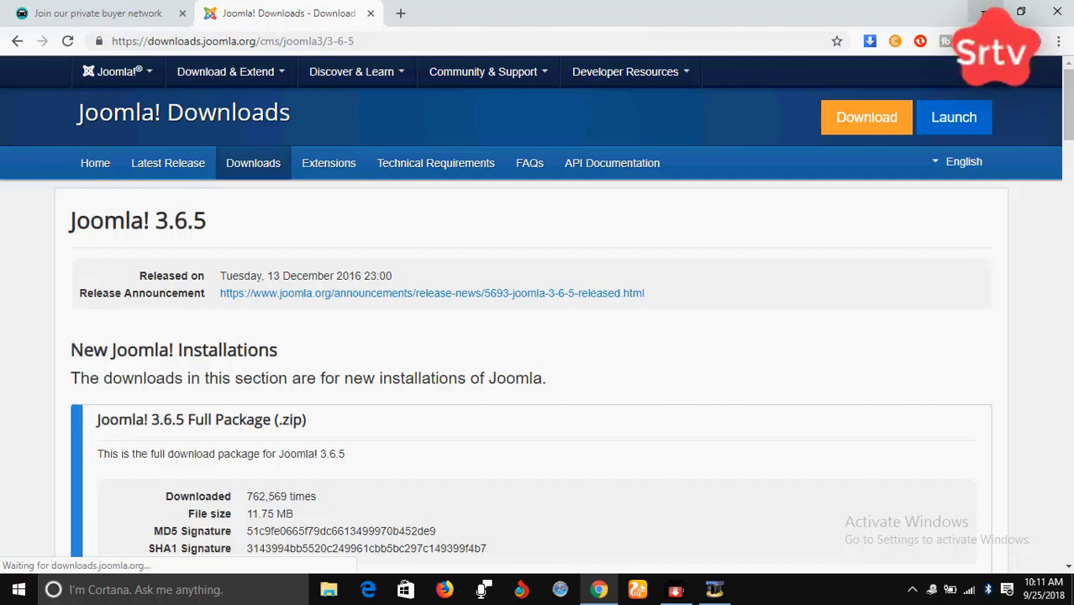
Step: Switch to File Explorer and open the joomla 3.6 package folder in Documents
{"action": "key", "text": "super+d"}
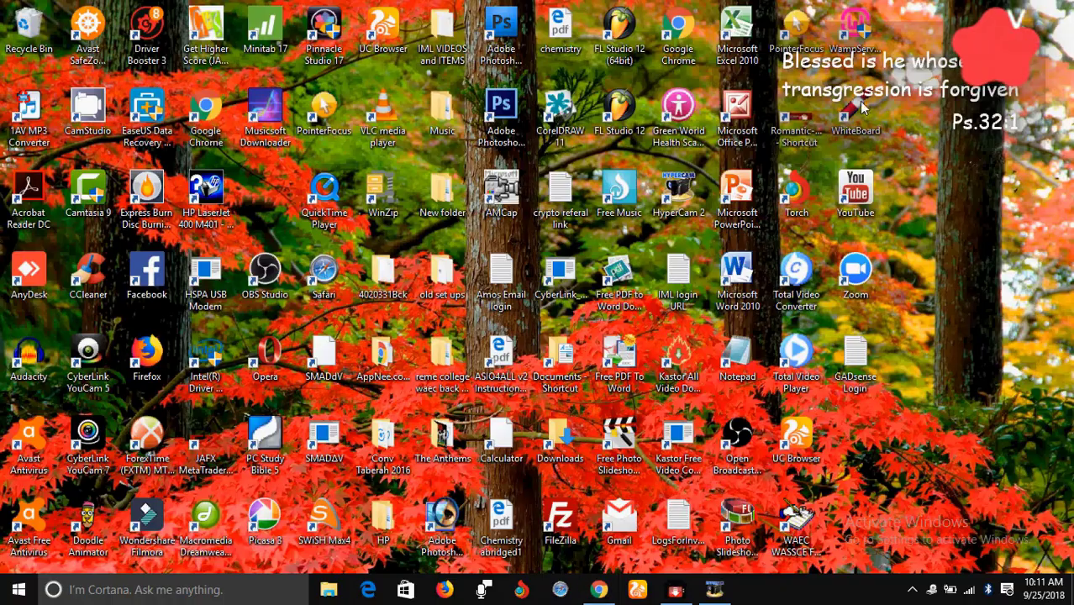
{"action": "left_click", "coordinate": [331, 590]}
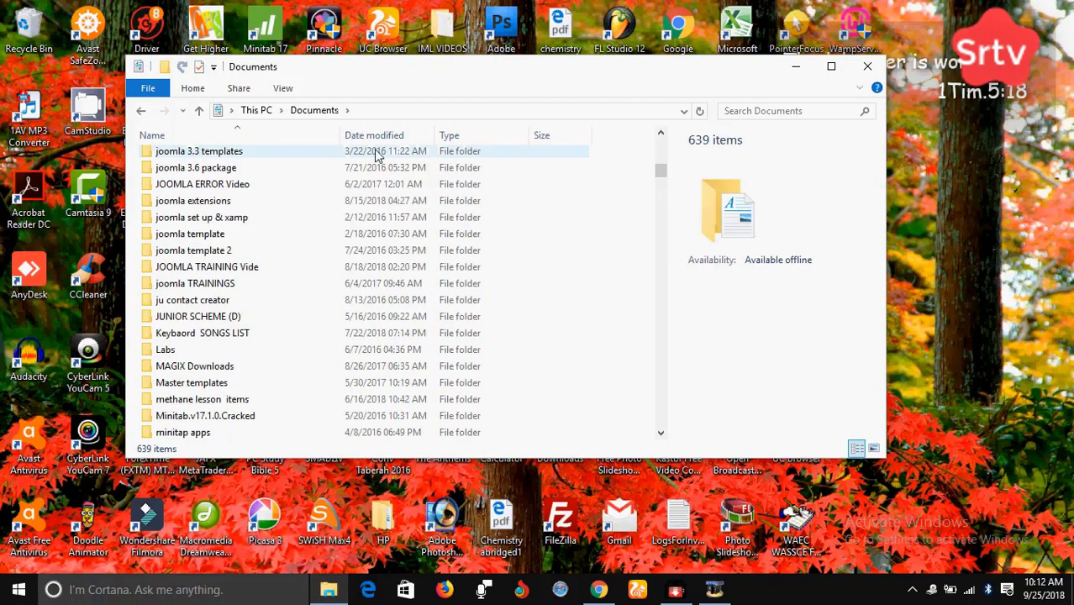
{"action": "left_click", "coordinate": [202, 173]}
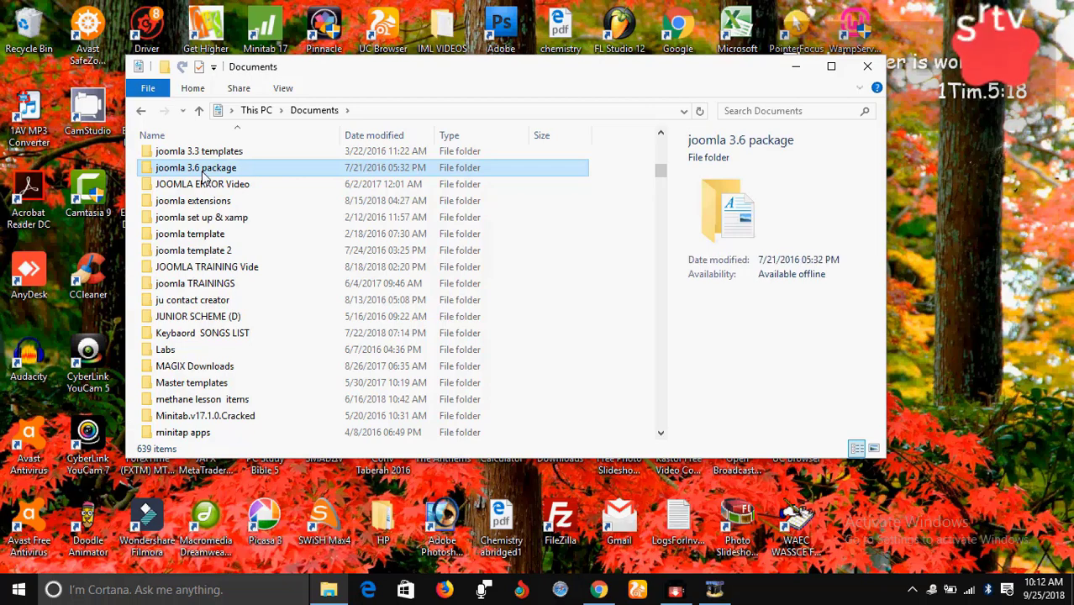
{"action": "double_click", "coordinate": [202, 173]}
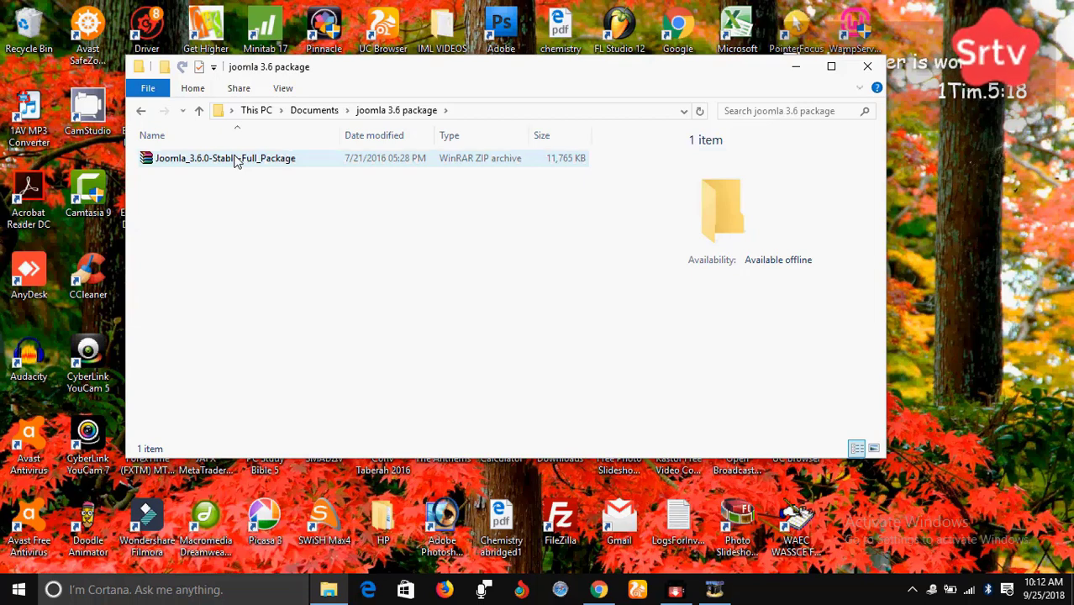
Step: Extract the Joomla_3.6.0-Stable-Full_Package archive into its current folder with 7-Zip
{"action": "left_click", "coordinate": [236, 161]}
{"action": "left_click", "coordinate": [233, 157]}
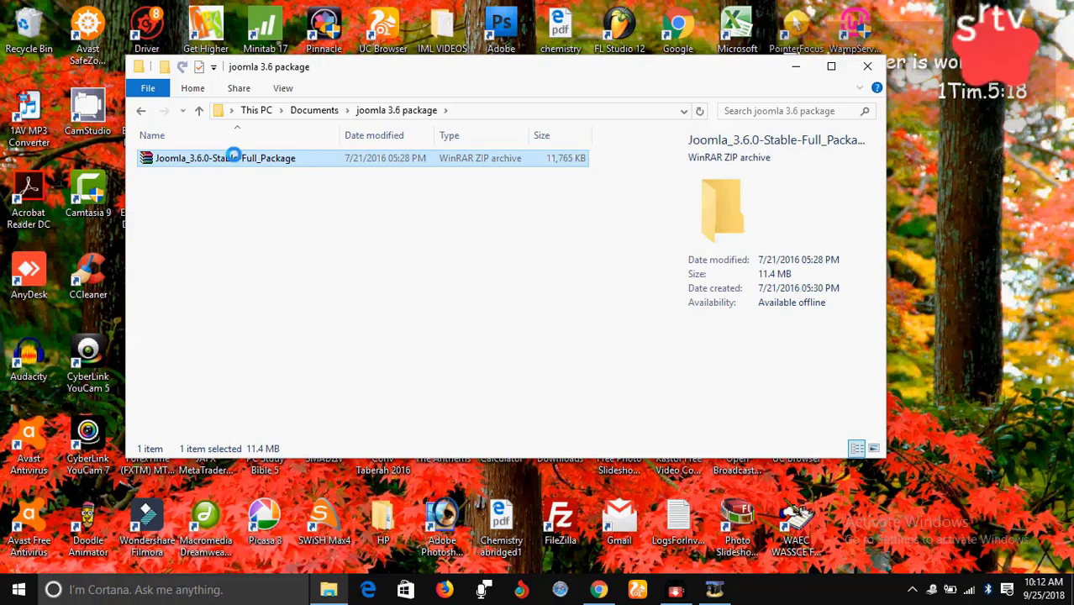
{"action": "right_click", "coordinate": [235, 159]}
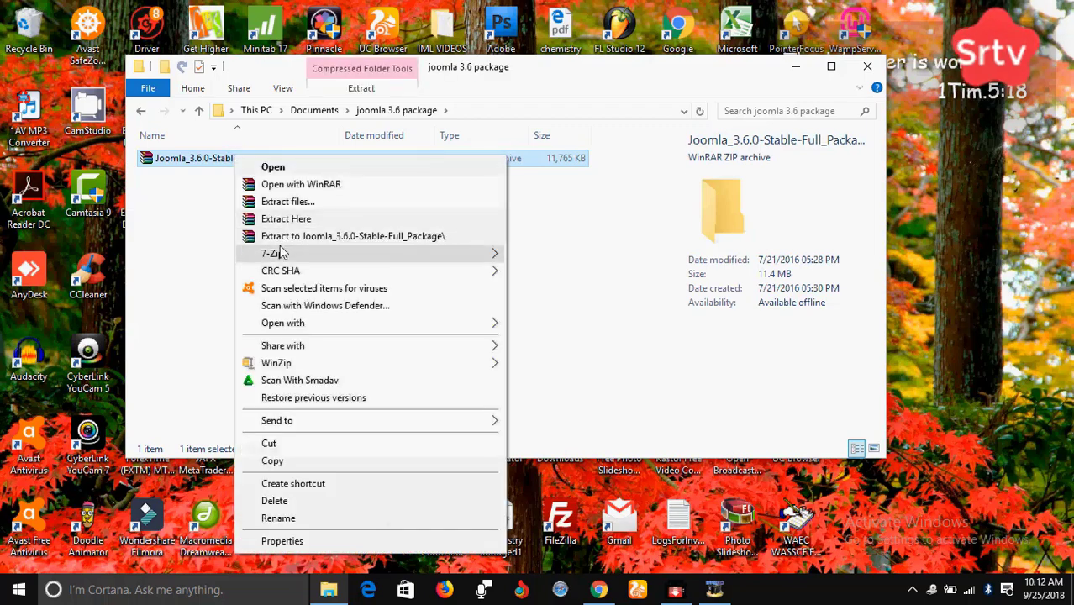
{"action": "mouse_move", "coordinate": [370, 271]}
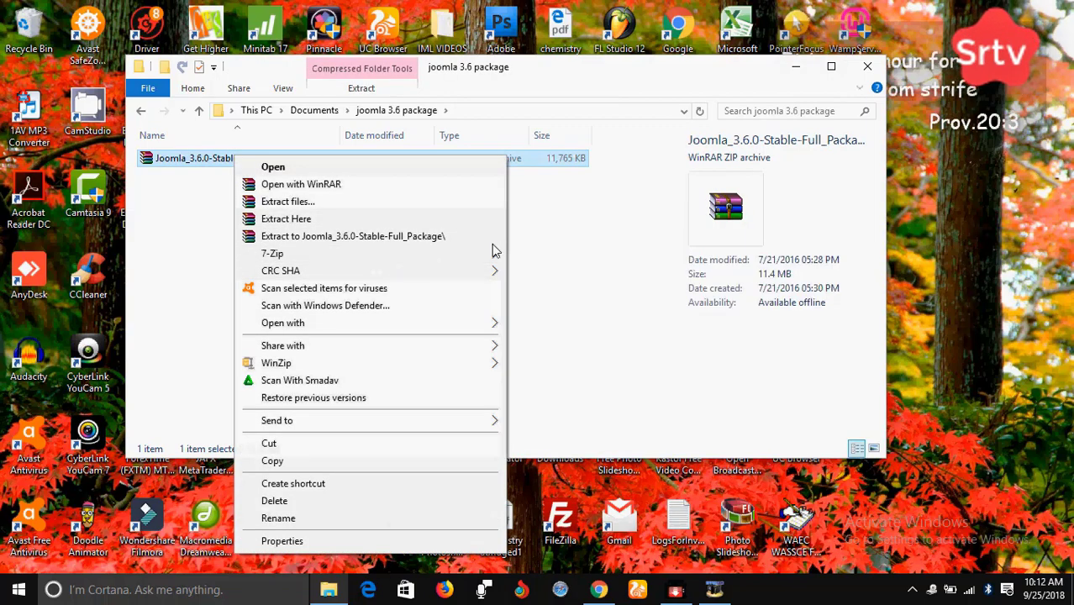
{"action": "mouse_move", "coordinate": [501, 264]}
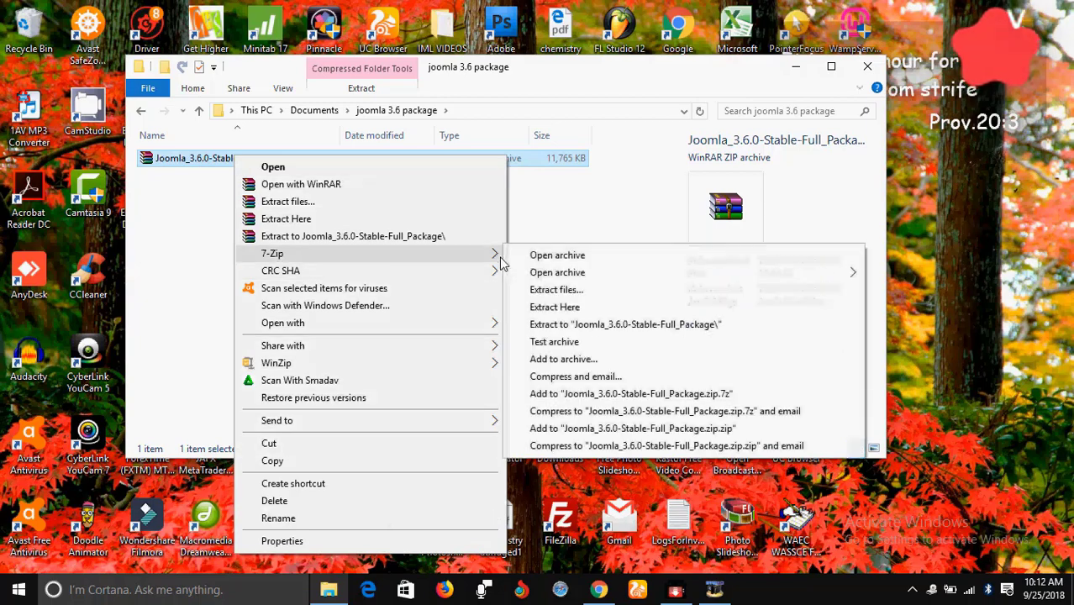
{"action": "left_click", "coordinate": [555, 310]}
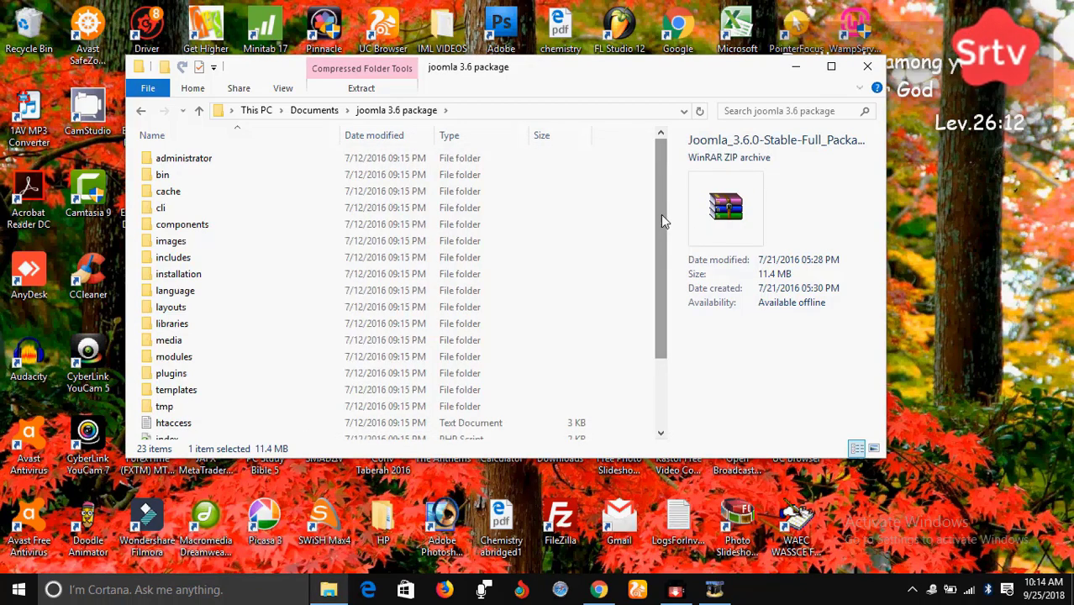
Step: Move the Joomla_3.6.0-Stable-Full_Package archive out of the joomla 3.6 package folder into Documents
{"action": "left_click_drag", "start_coordinate": [662, 220], "coordinate": [660, 274]}
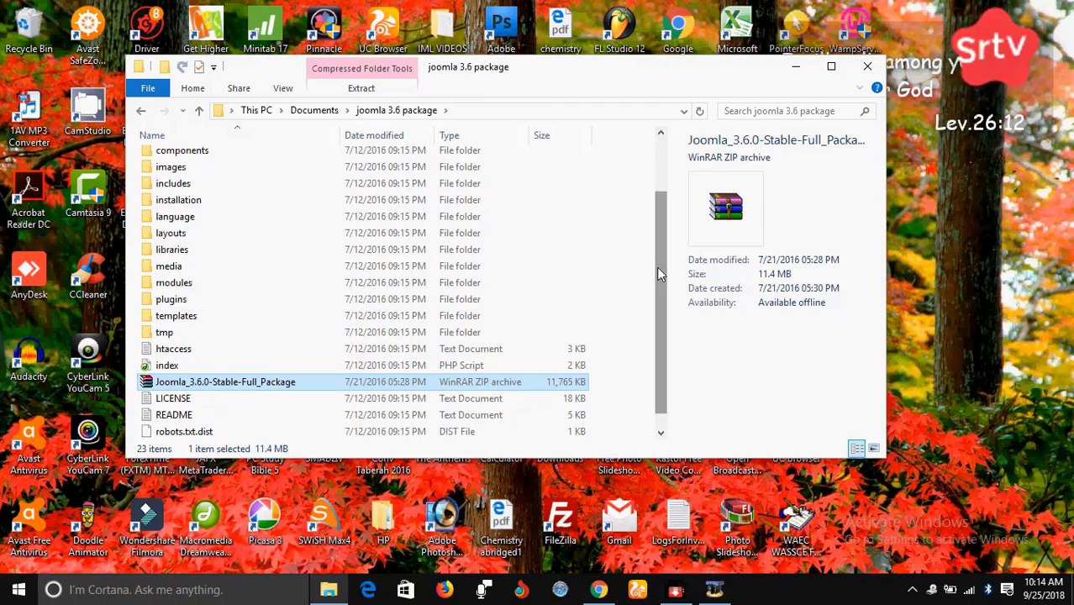
{"action": "mouse_move", "coordinate": [659, 274]}
{"action": "left_mouse_down"}
{"action": "mouse_move", "coordinate": [661, 256]}
{"action": "mouse_move", "coordinate": [662, 283]}
{"action": "left_mouse_up"}
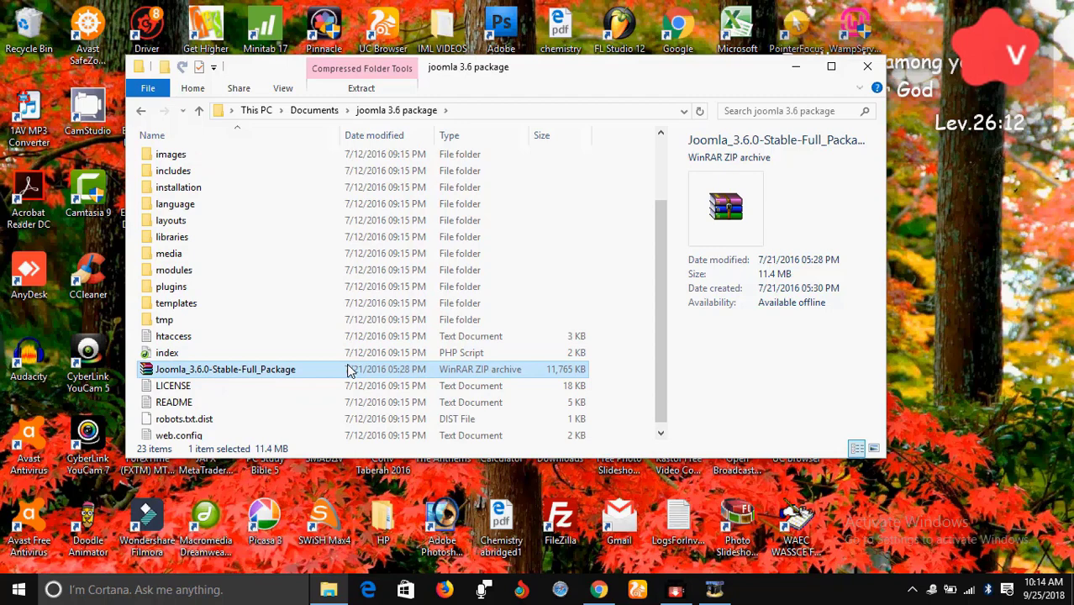
{"action": "double_click", "coordinate": [257, 372]}
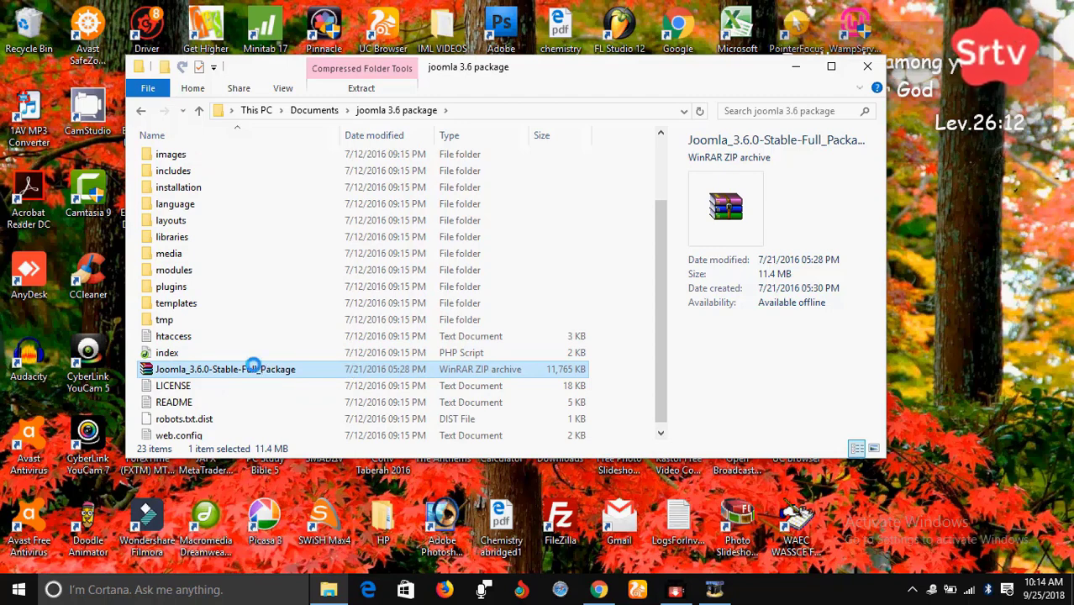
{"action": "right_click", "coordinate": [253, 368]}
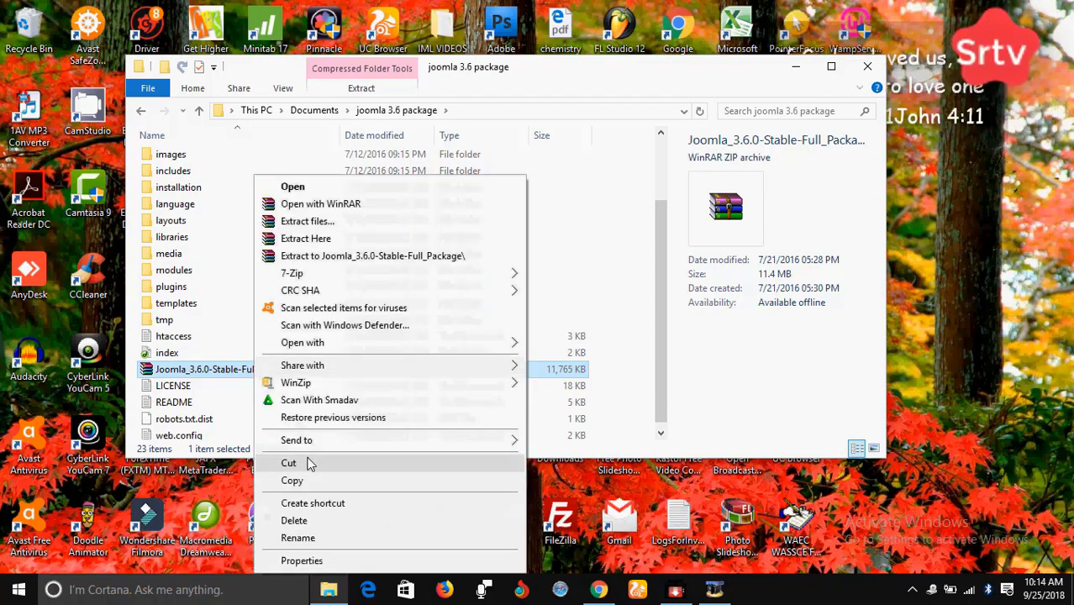
{"action": "left_click", "coordinate": [308, 463]}
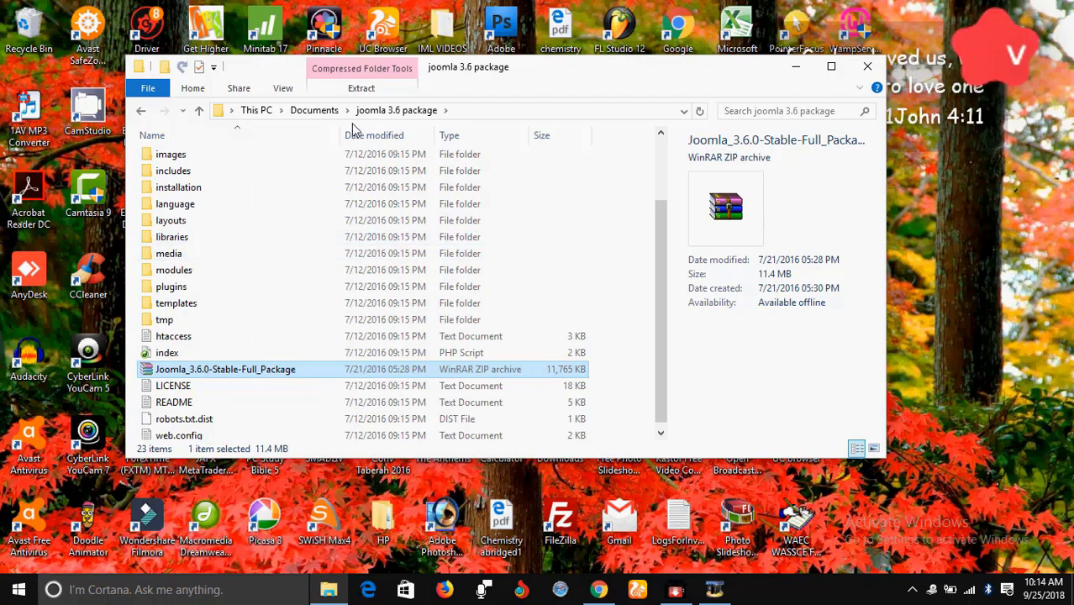
{"action": "left_click", "coordinate": [200, 112]}
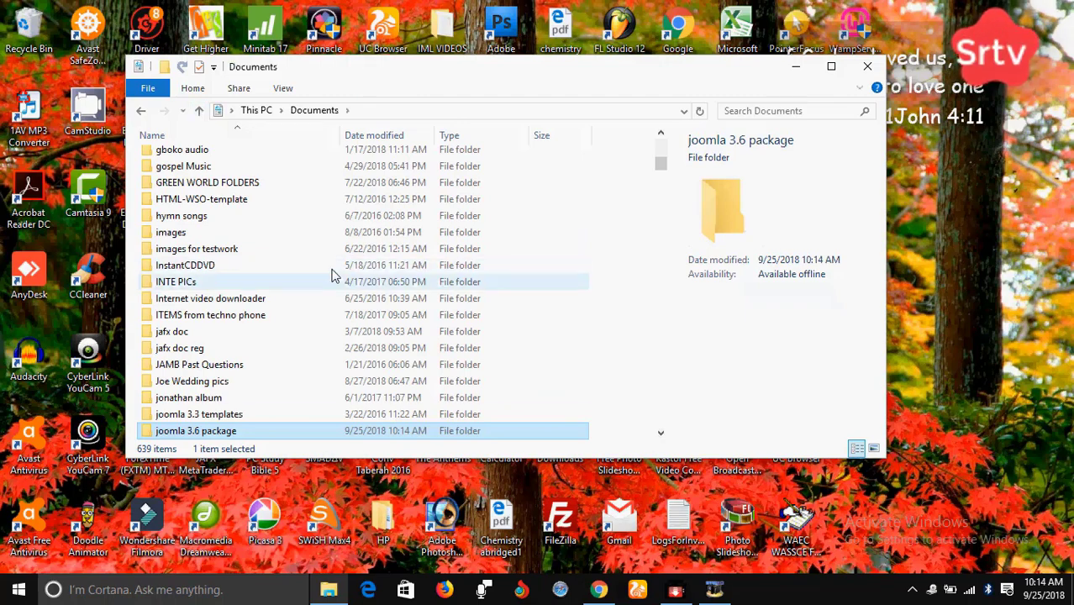
Step: Reopen the joomla 3.6 package folder and select all the extracted files and folders
{"action": "double_click", "coordinate": [271, 434]}
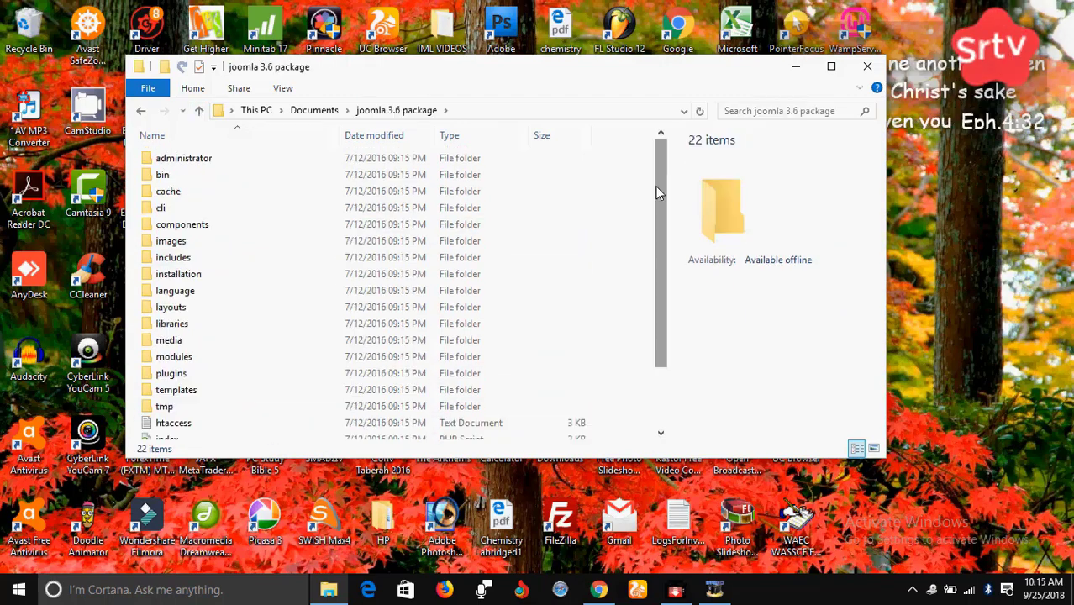
{"action": "left_click_drag", "start_coordinate": [658, 189], "coordinate": [666, 284]}
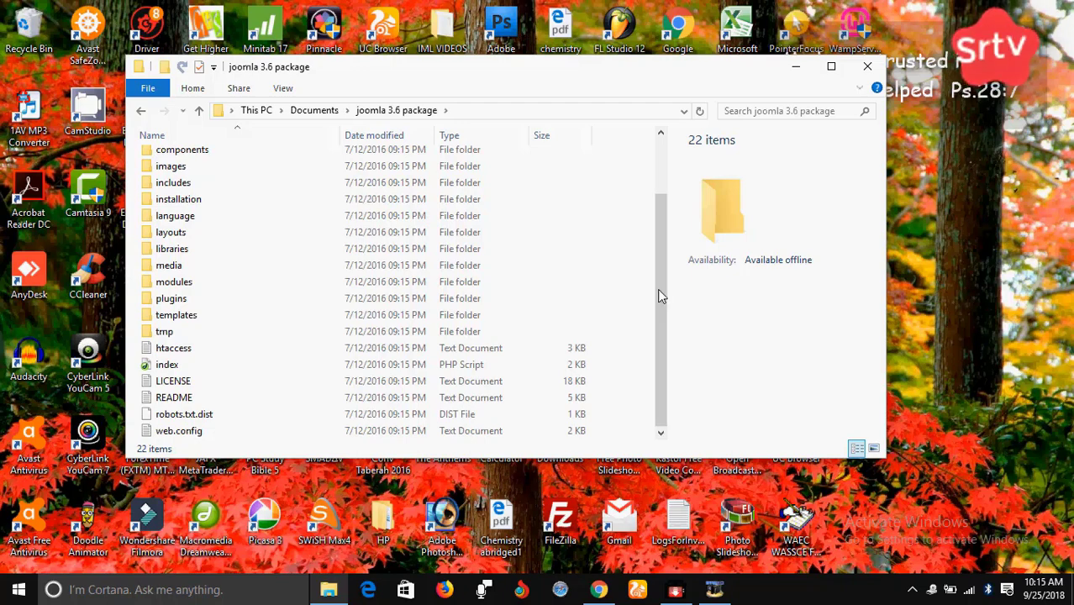
{"action": "key", "text": "ctrl+a"}
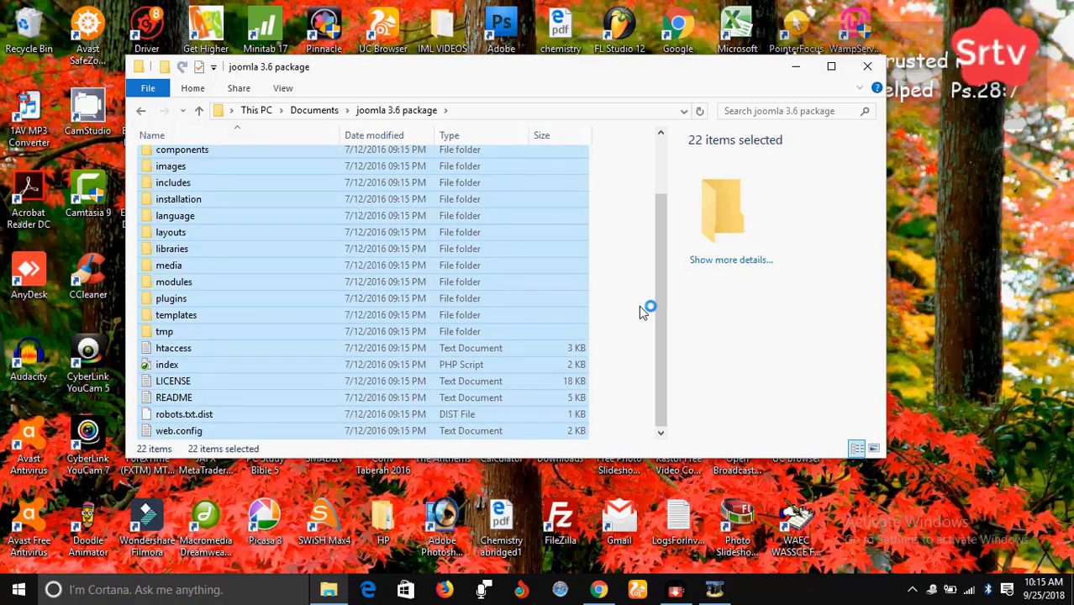
Step: Open the www folder inside the wamp folder on Local Disk (C:)
{"action": "left_click", "coordinate": [256, 111]}
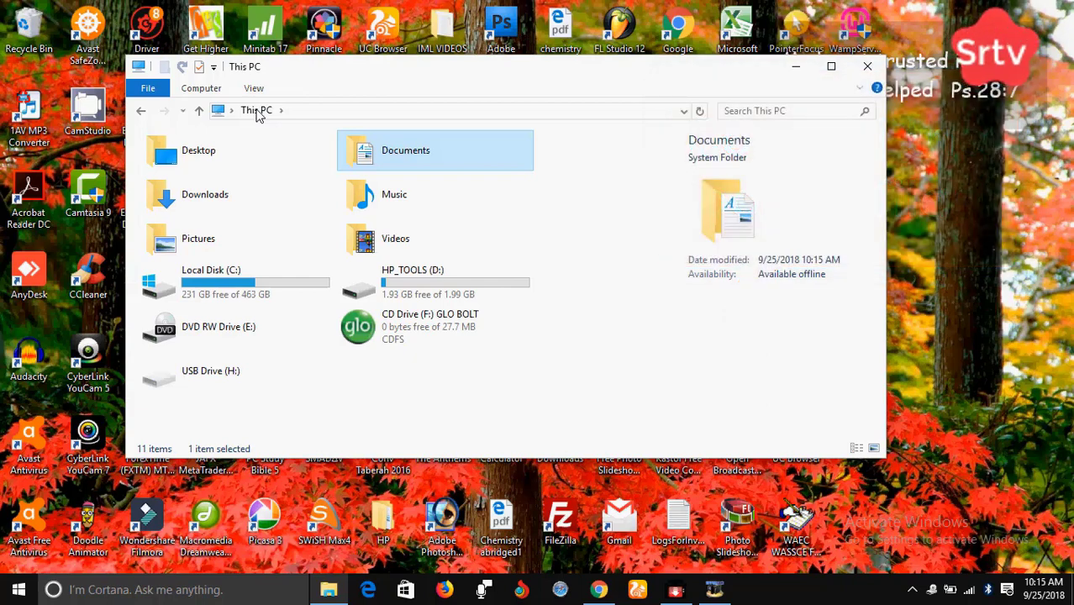
{"action": "left_click", "coordinate": [237, 284]}
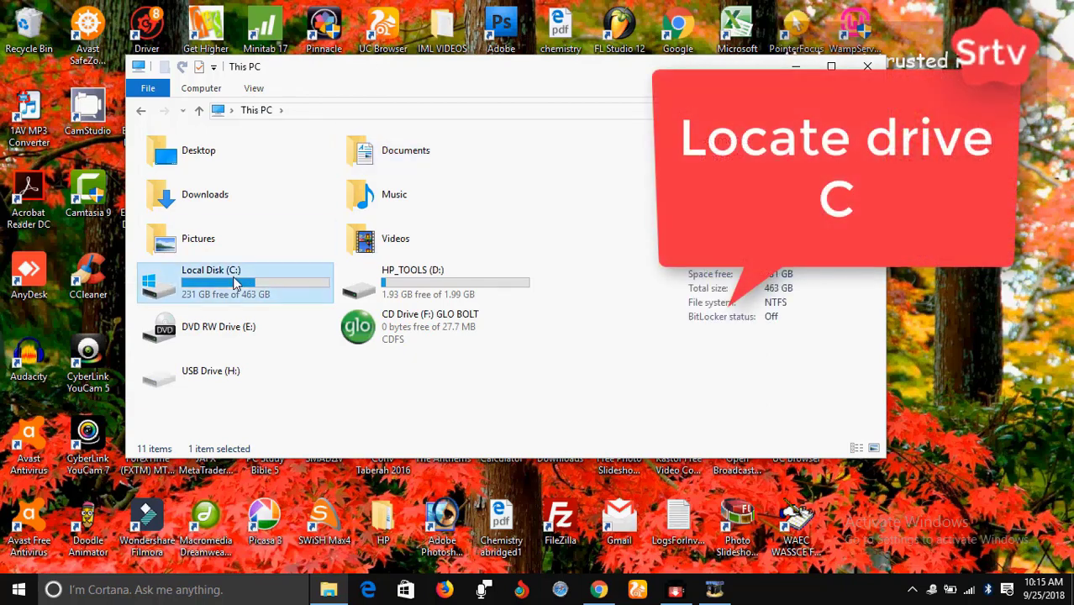
{"action": "double_click", "coordinate": [236, 284]}
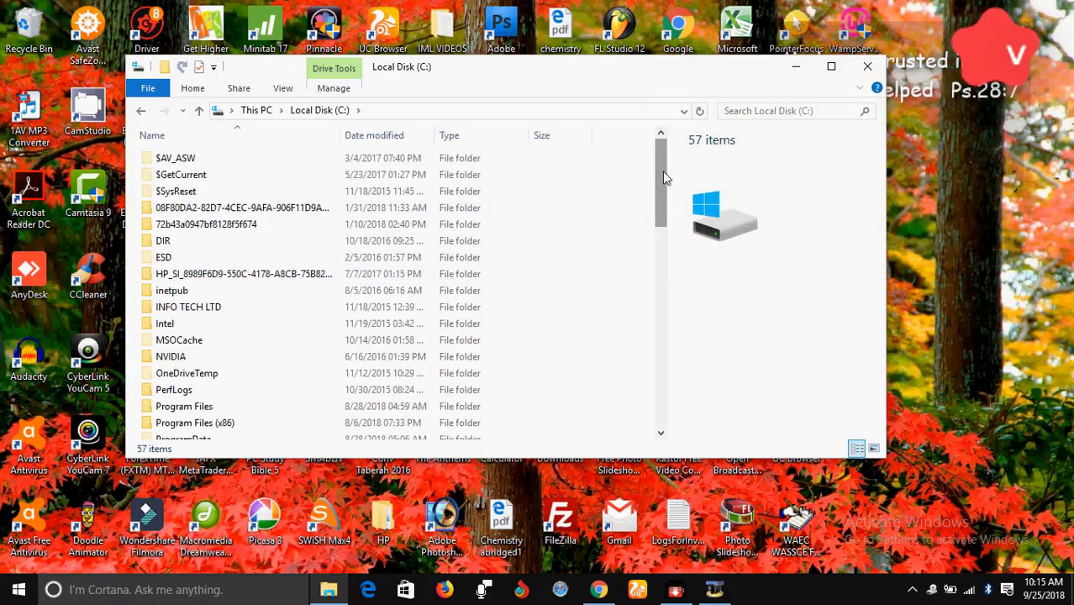
{"action": "scroll", "coordinate": [664, 182], "scroll_direction": "down", "scroll_amount": 1}
{"action": "scroll", "coordinate": [664, 182], "scroll_direction": "down", "scroll_amount": 3}
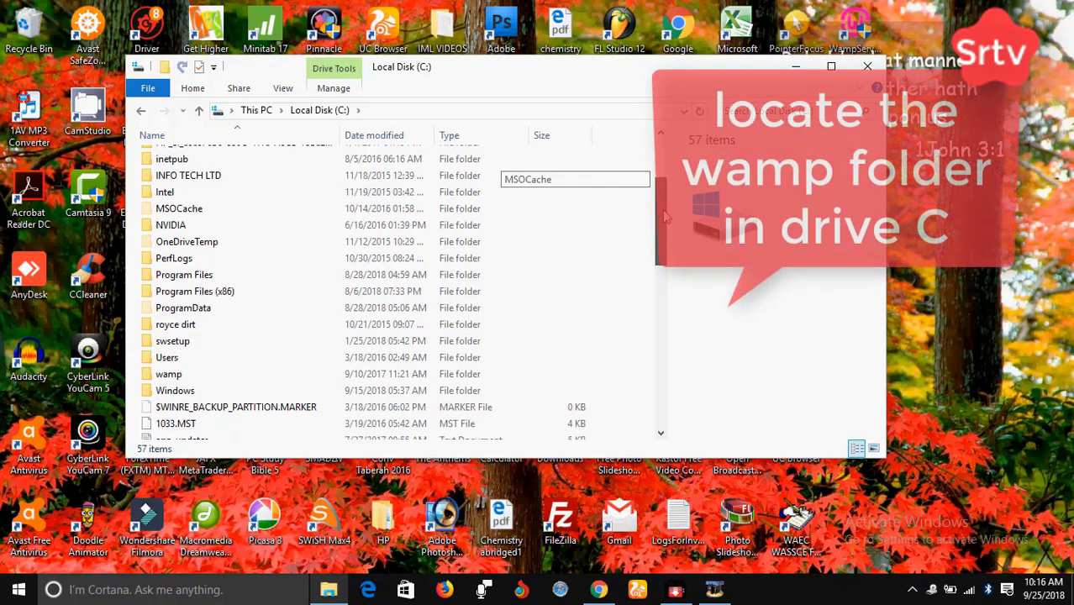
{"action": "scroll", "coordinate": [404, 292], "scroll_direction": "down", "scroll_amount": 2}
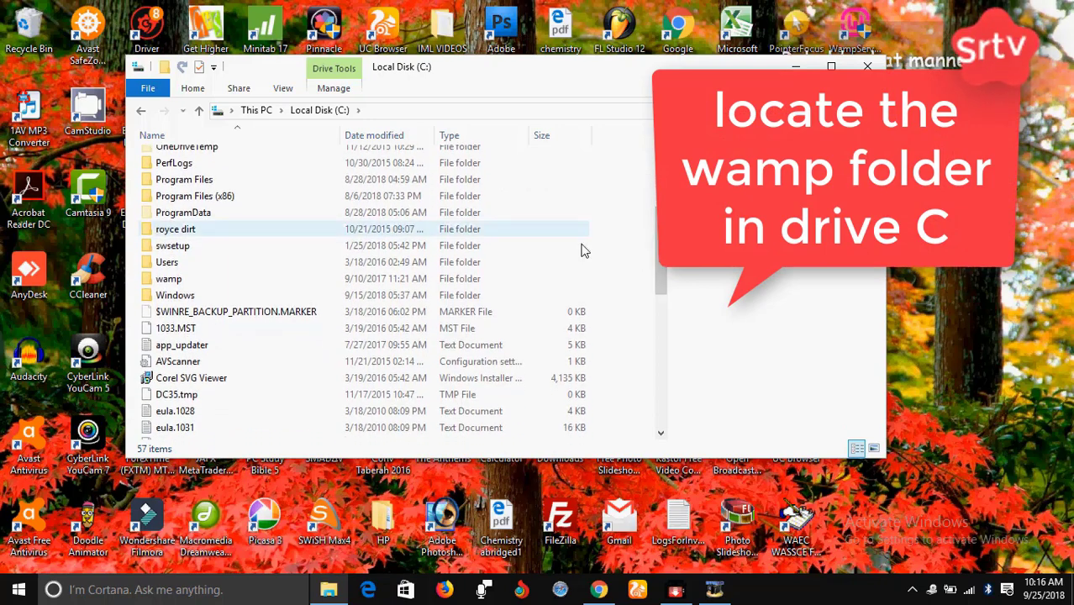
{"action": "double_click", "coordinate": [176, 279]}
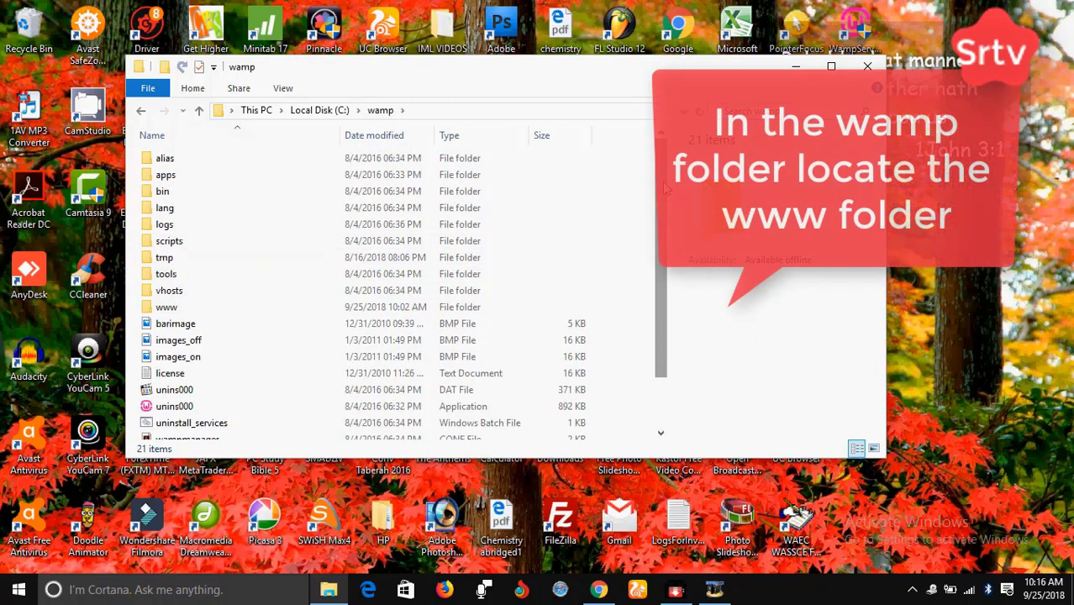
{"action": "scroll", "coordinate": [663, 182], "scroll_direction": "down", "scroll_amount": 1}
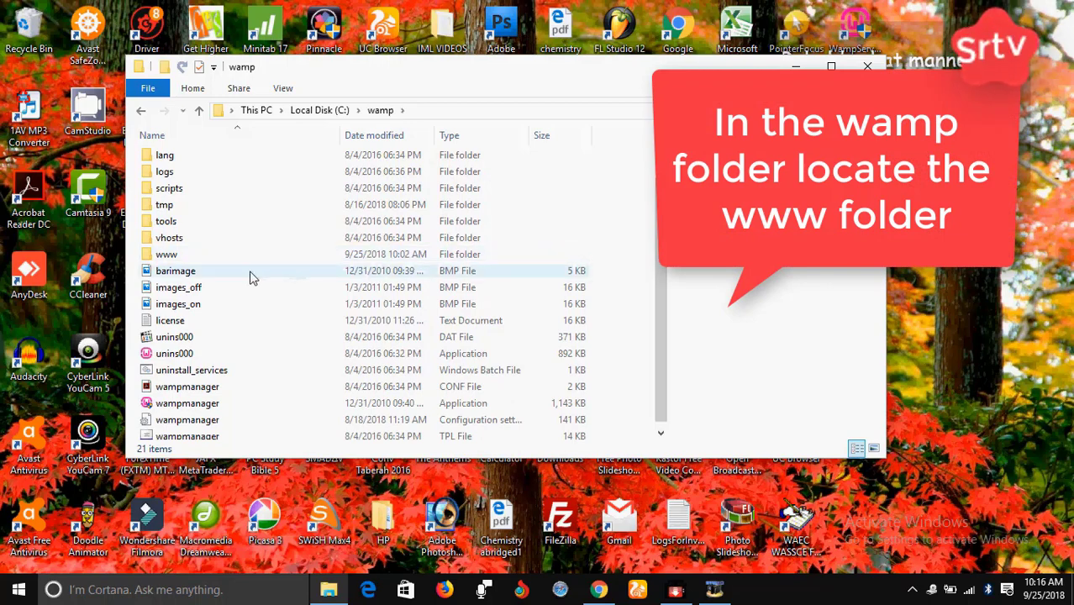
{"action": "left_click", "coordinate": [185, 257]}
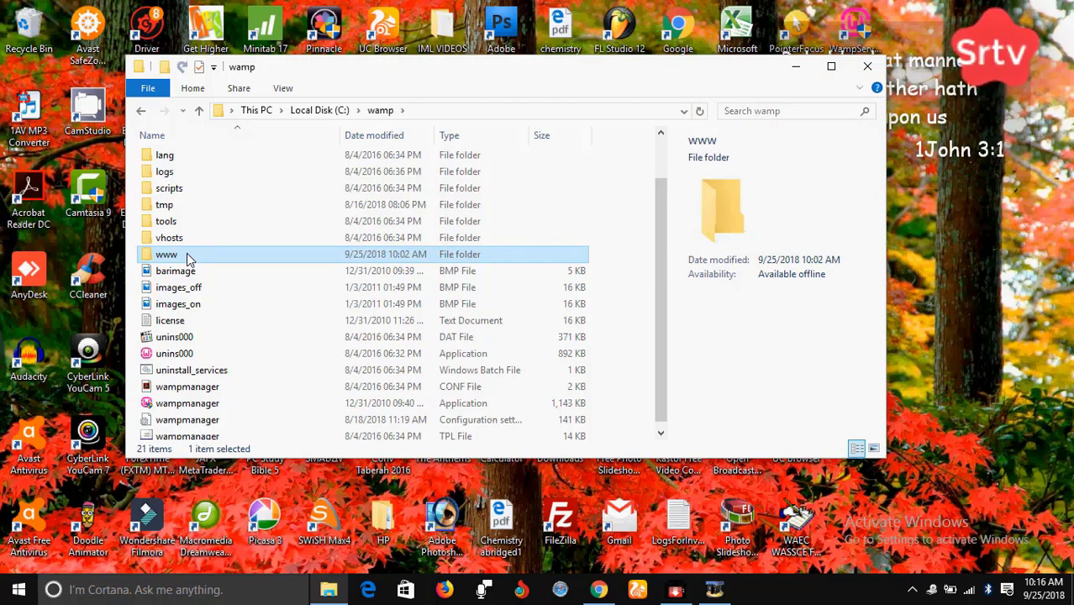
{"action": "double_click", "coordinate": [188, 257]}
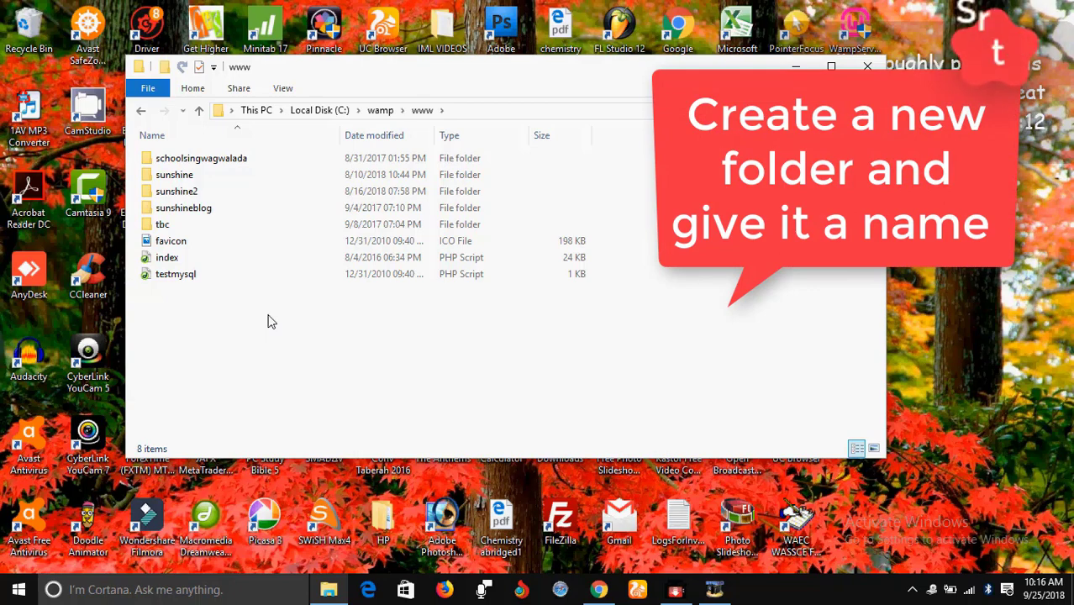
Step: Create a new folder named joomlatutorials inside the www folder
{"action": "right_click", "coordinate": [270, 321]}
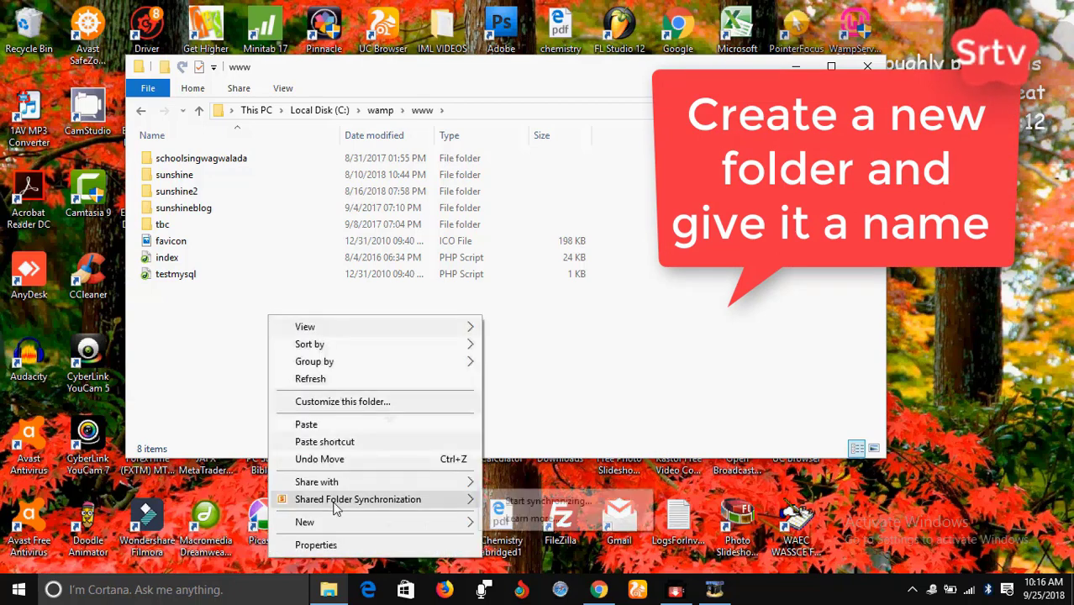
{"action": "mouse_move", "coordinate": [336, 523]}
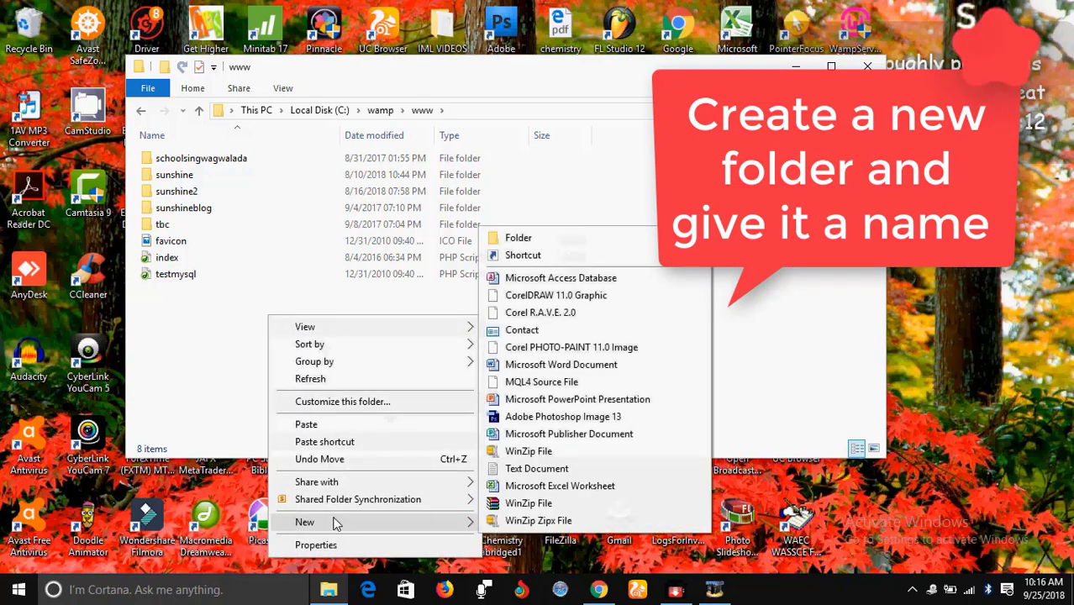
{"action": "left_click", "coordinate": [533, 240]}
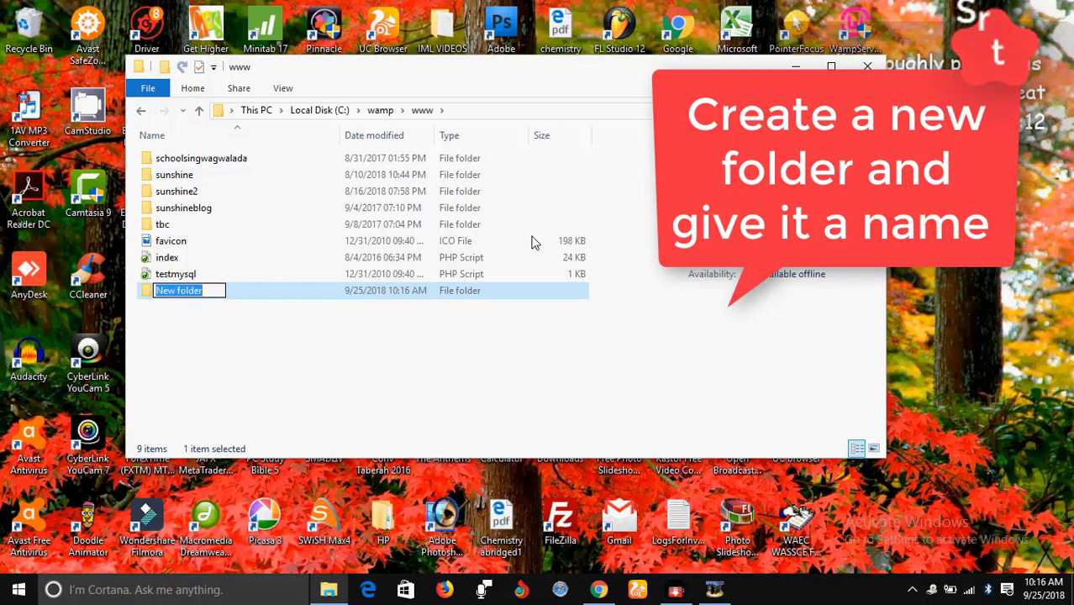
{"action": "type", "text": "joom"}
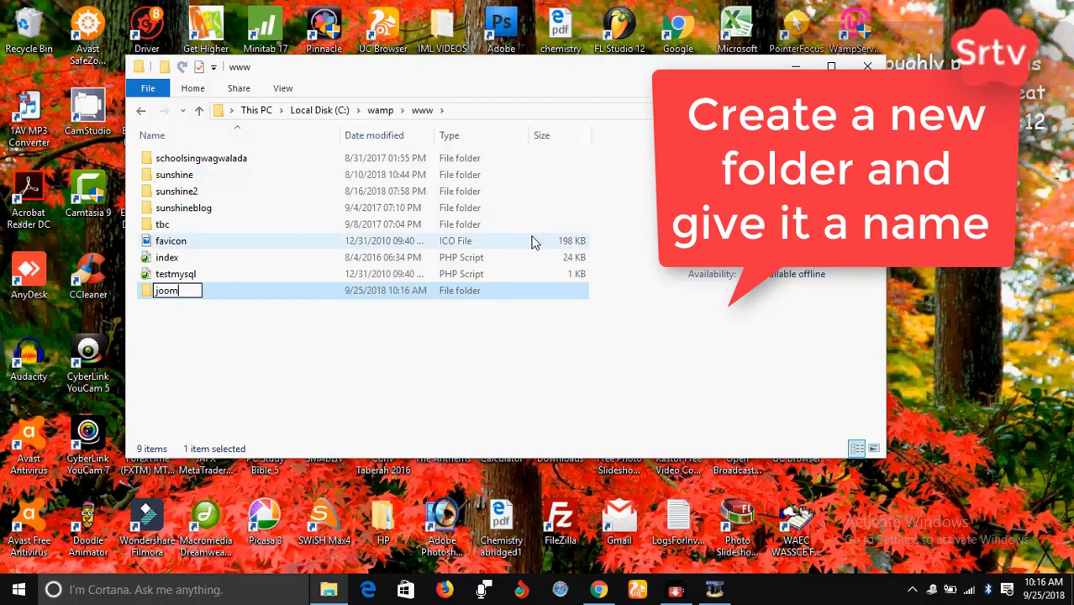
{"action": "type", "text": "latutorials"}
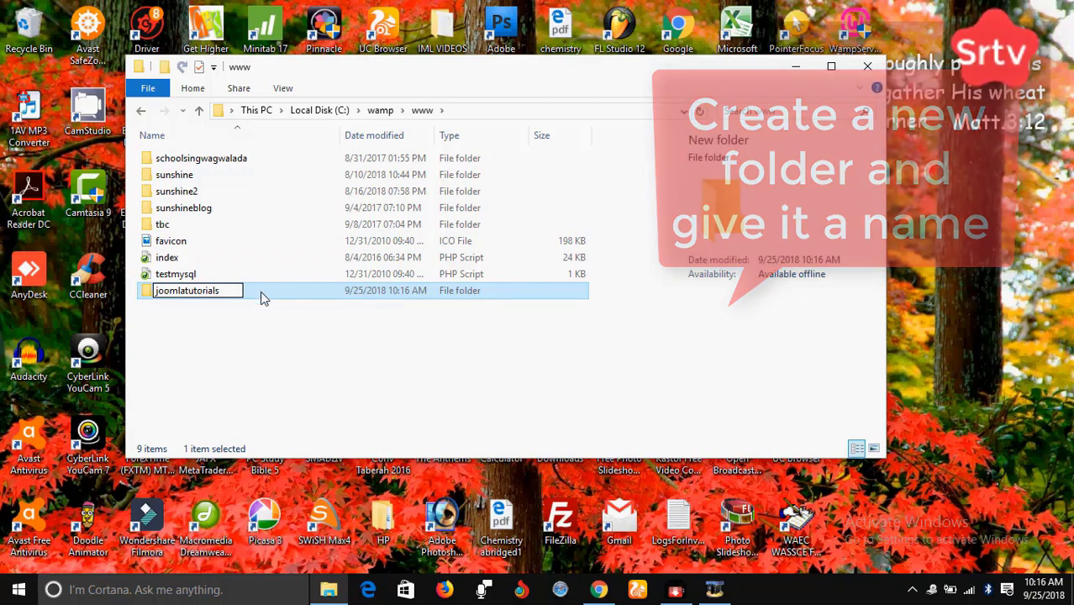
{"action": "key", "text": "Return"}
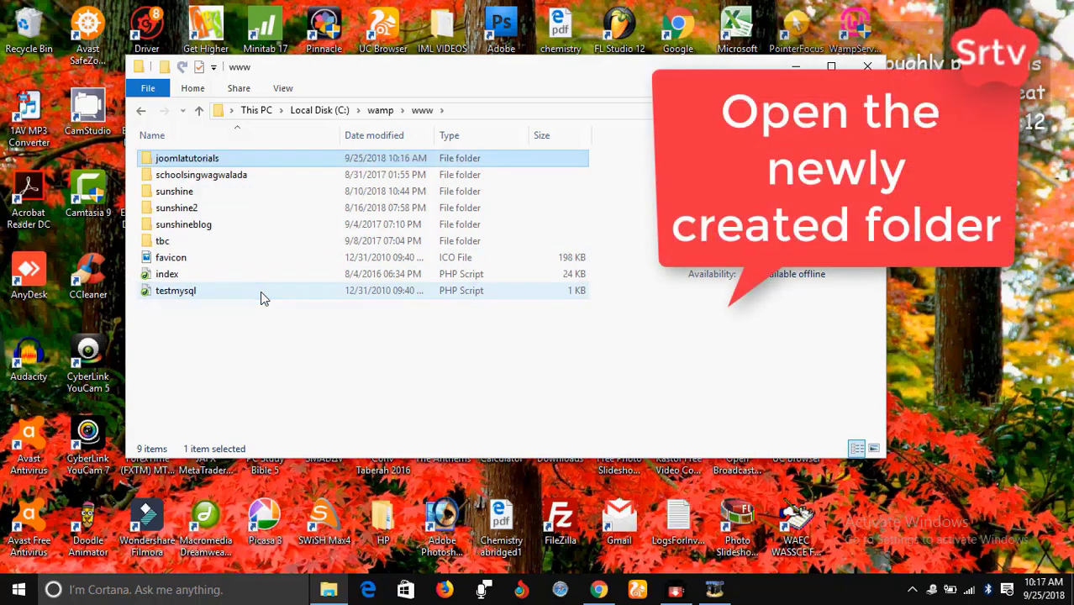
Step: Open the joomlatutorials folder and paste the copied Joomla files and folders into it
{"action": "double_click", "coordinate": [248, 160]}
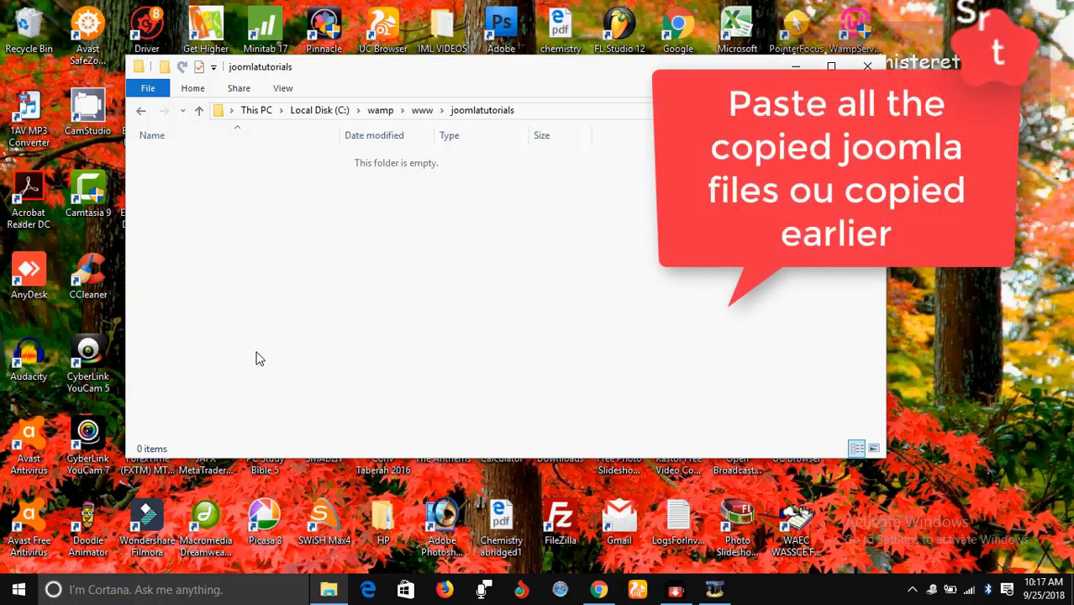
{"action": "key", "text": "ctrl+v"}
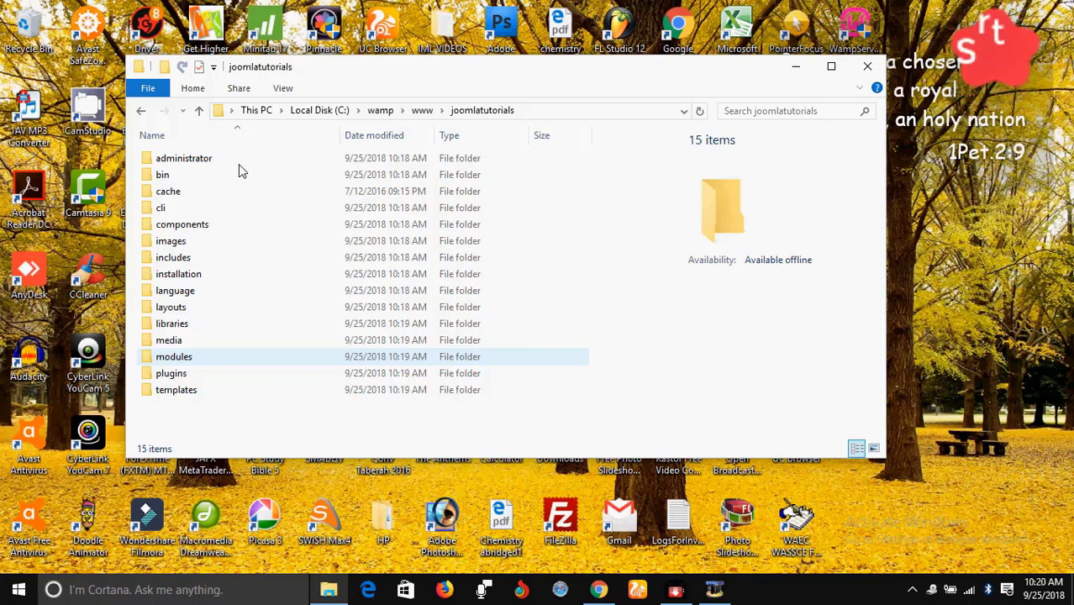
Step: Return to the www folder and open the joomlatutorials folder's name for editing with its full text selected
{"action": "key", "text": "alt+Up"}
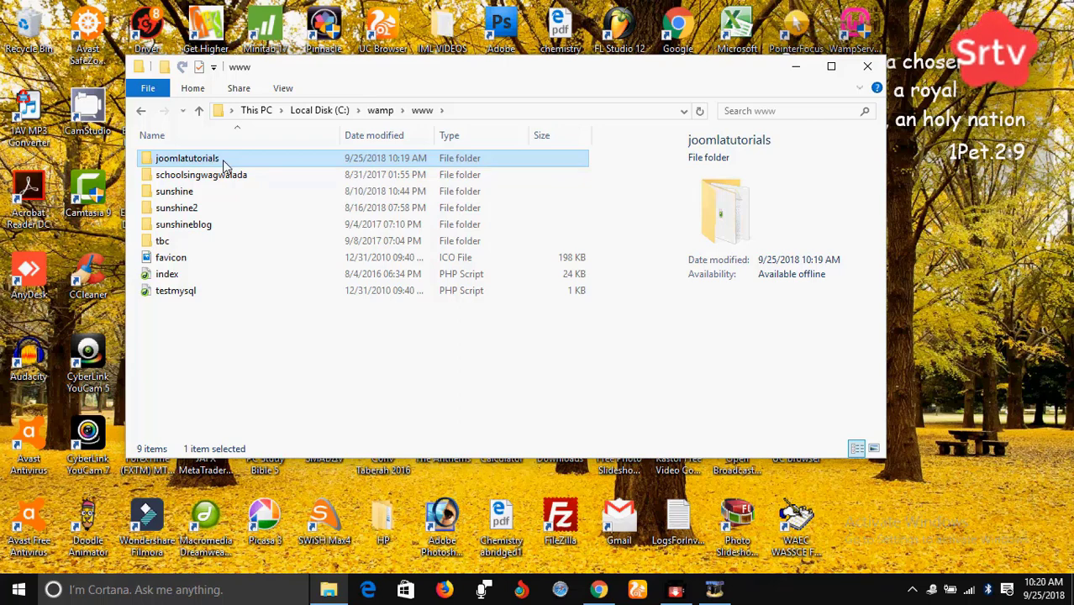
{"action": "left_click", "coordinate": [223, 159]}
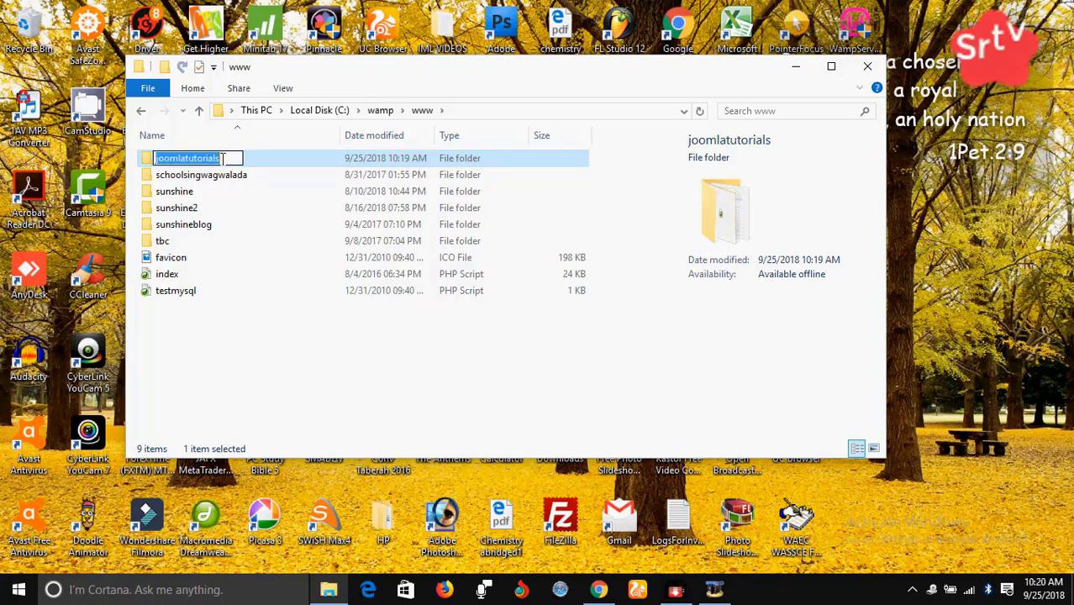
{"action": "double_click", "coordinate": [210, 158]}
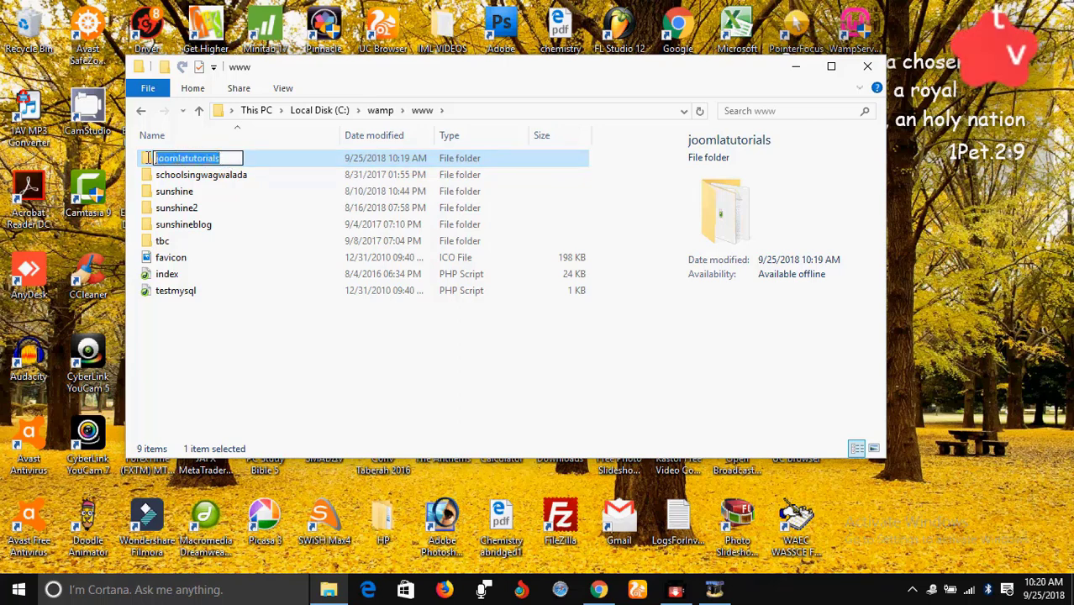